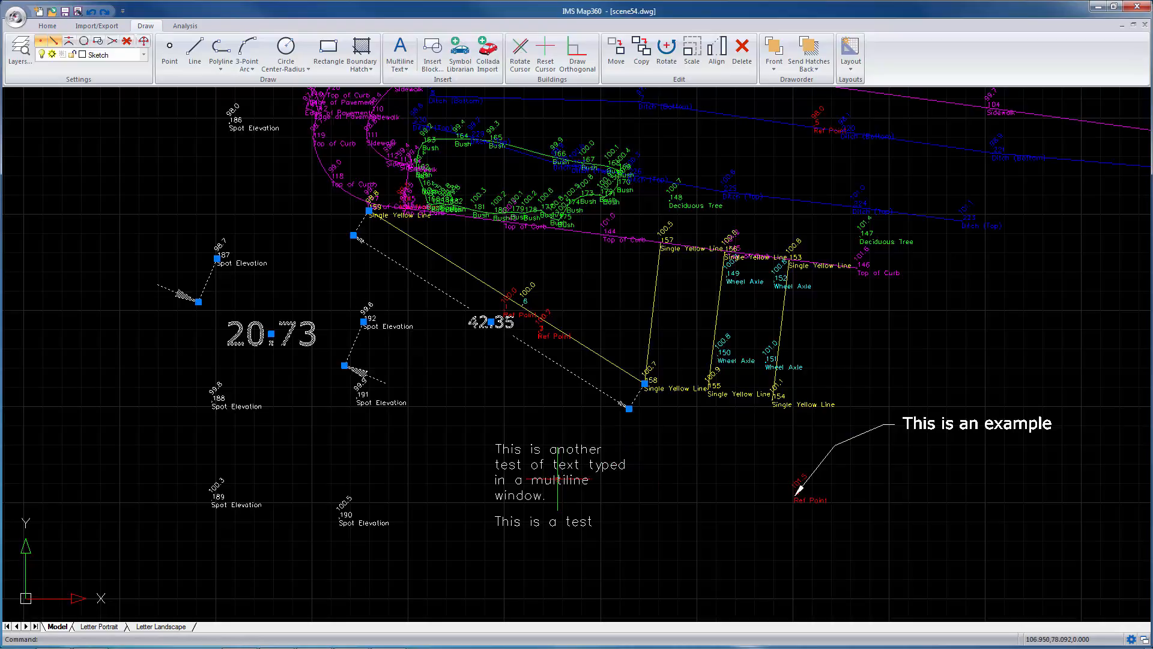
- Delete the two selected dimensions together with the "This is an example" leader and its text
click(820, 464)
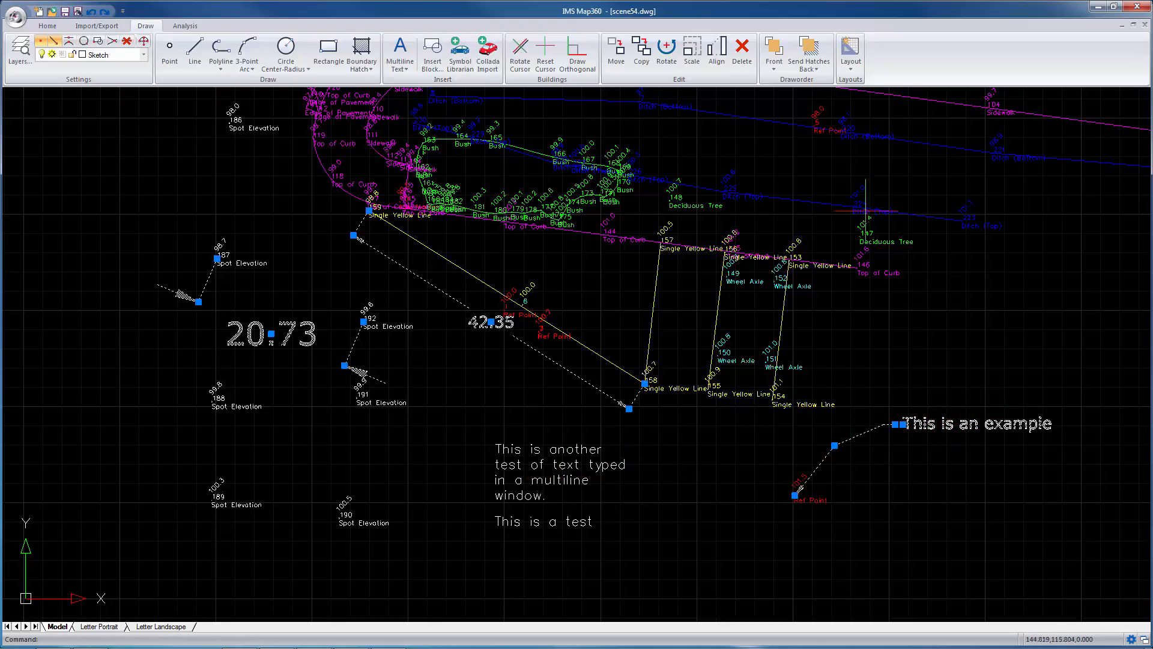
click(743, 53)
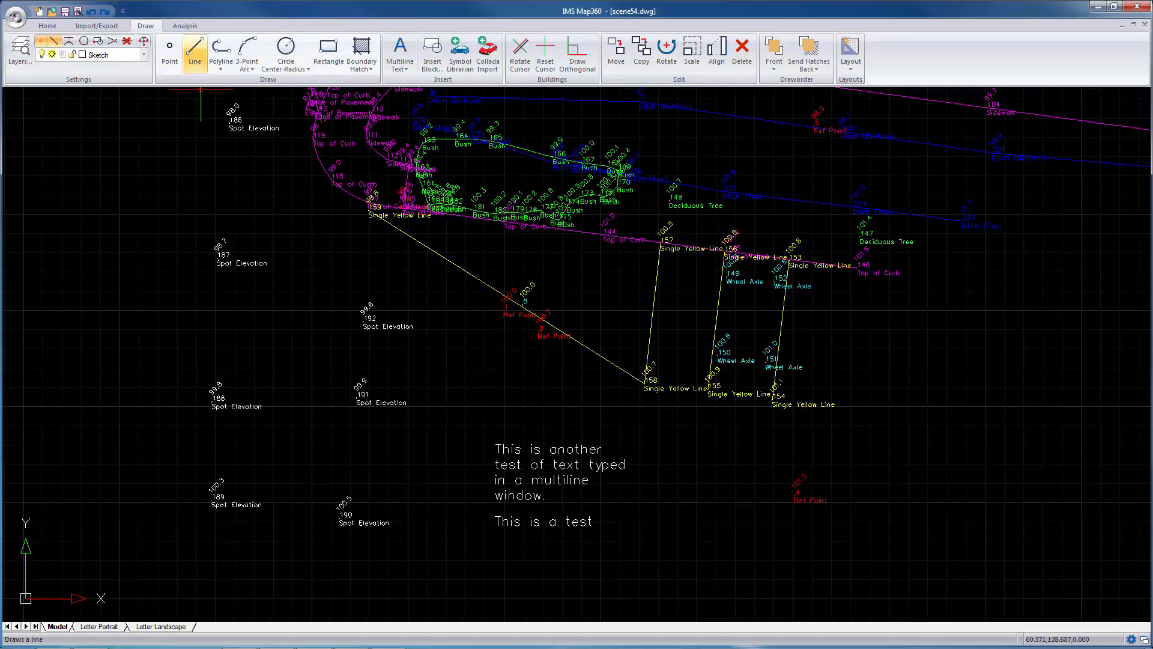
- Draw a rectangle about 9 by 7.6 units in the empty area west of spot elevation 187
click(195, 52)
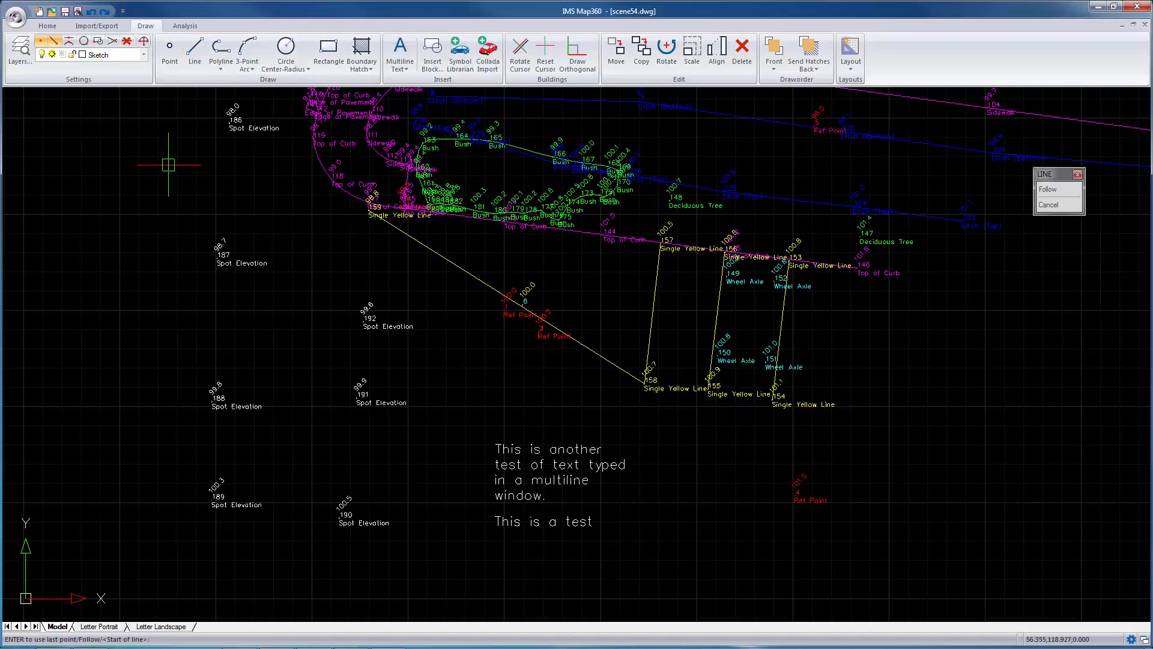
click(328, 51)
click(94, 203)
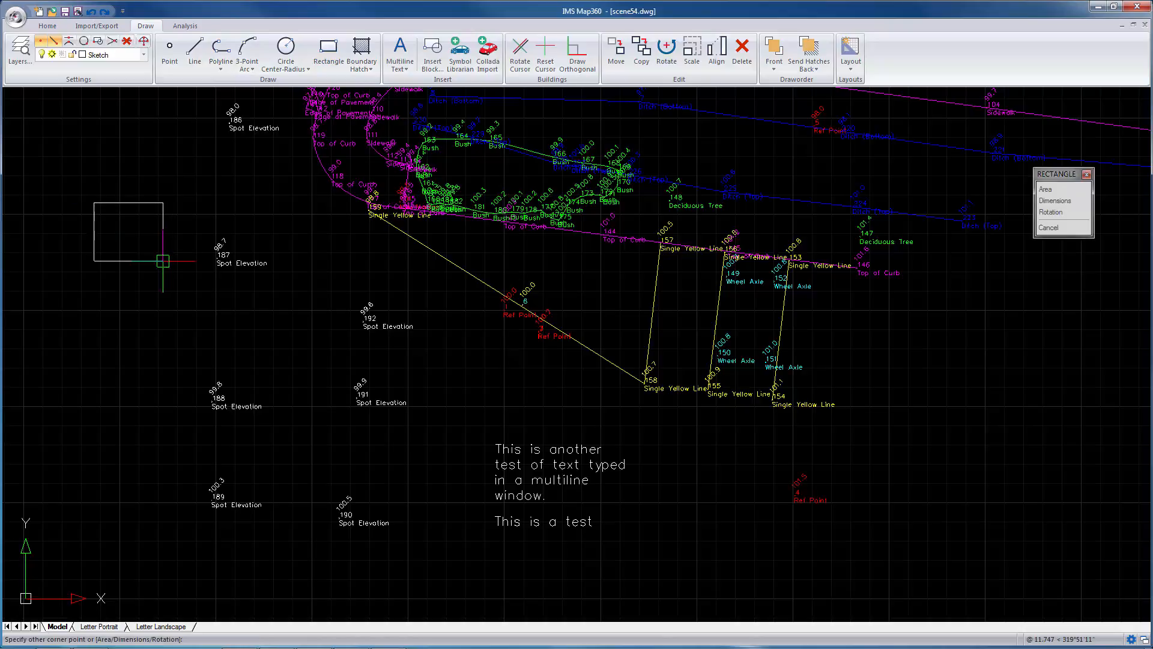
click(163, 261)
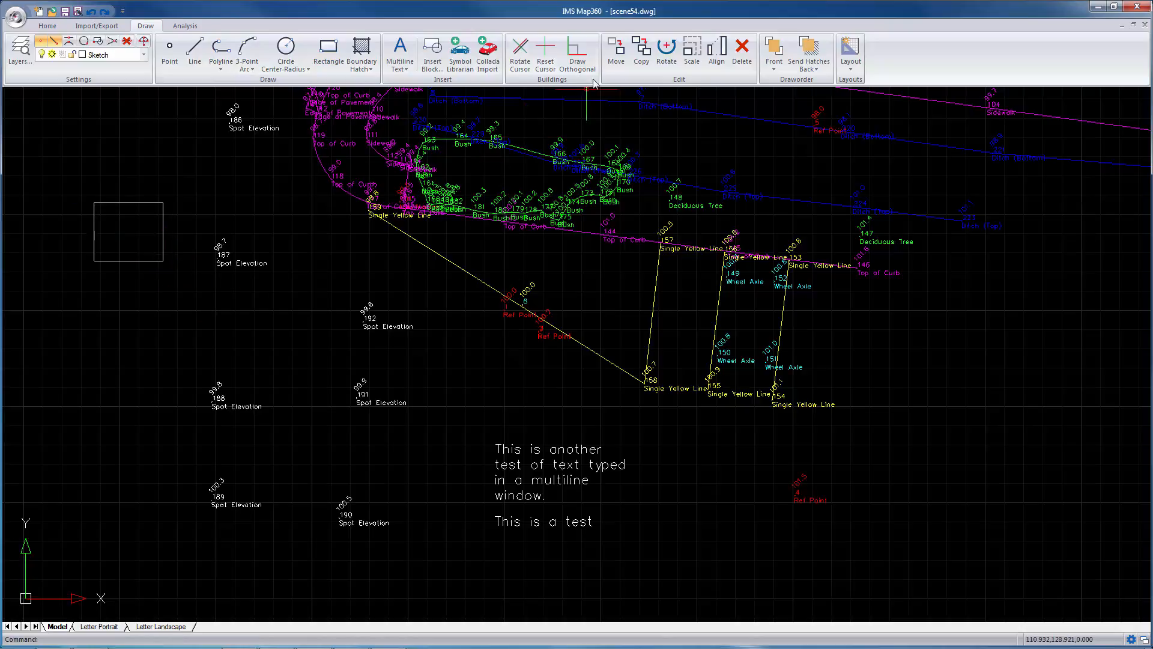
- Move the rectangle by its lower-left corner onto spot elevation point 187
click(624, 56)
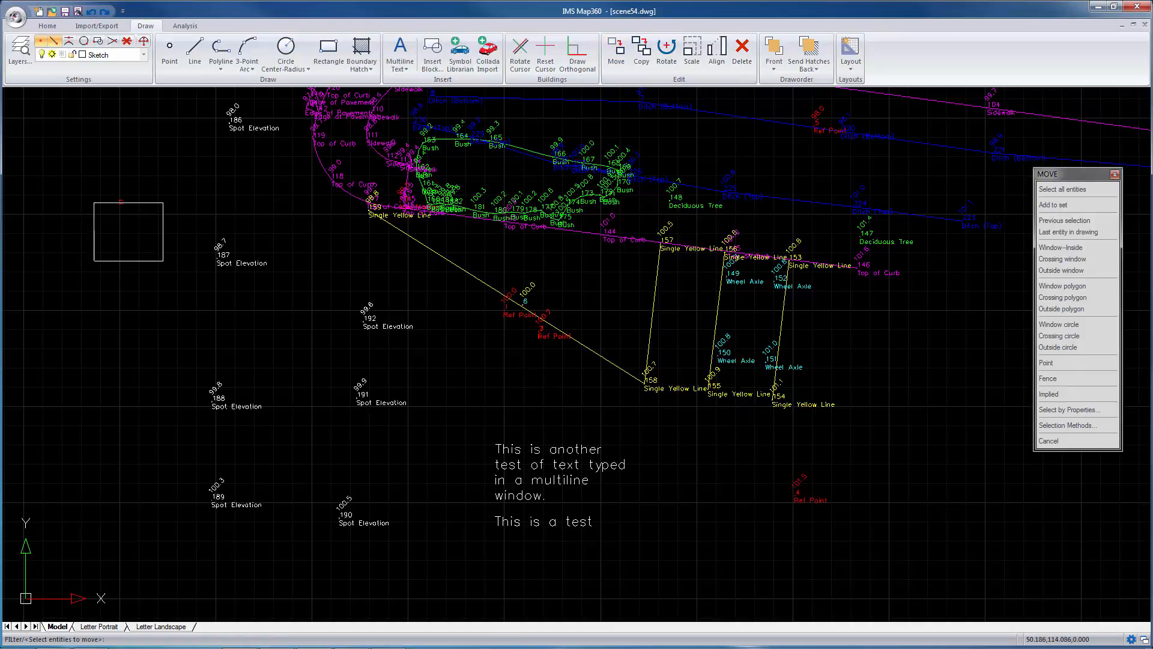
click(121, 203)
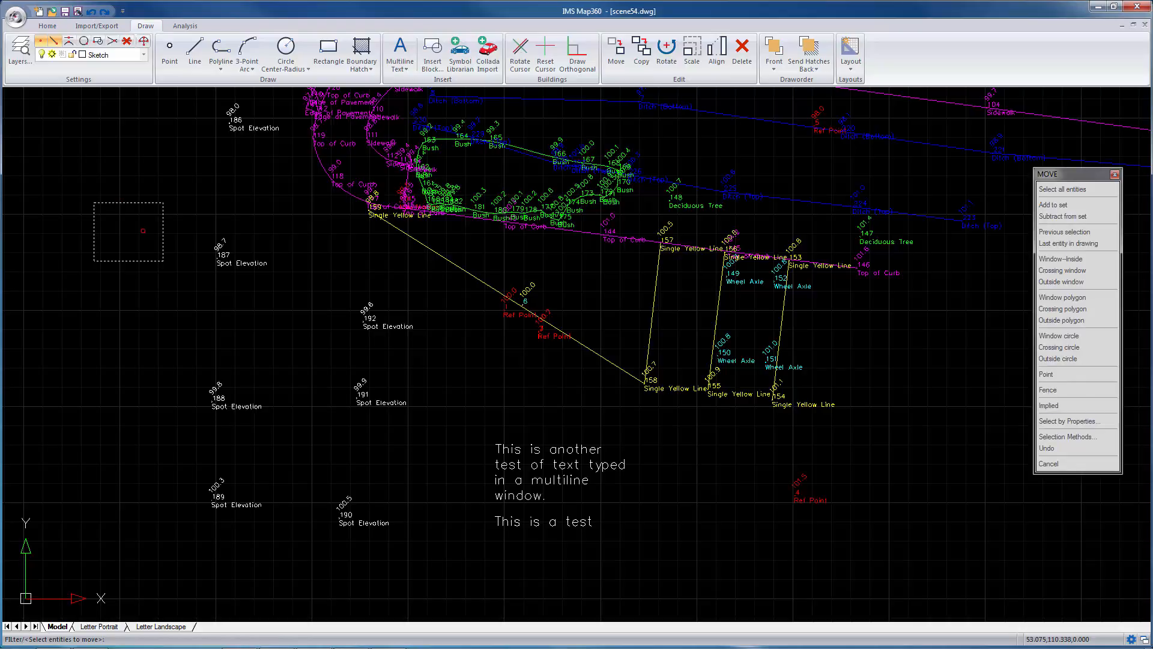
key(Return)
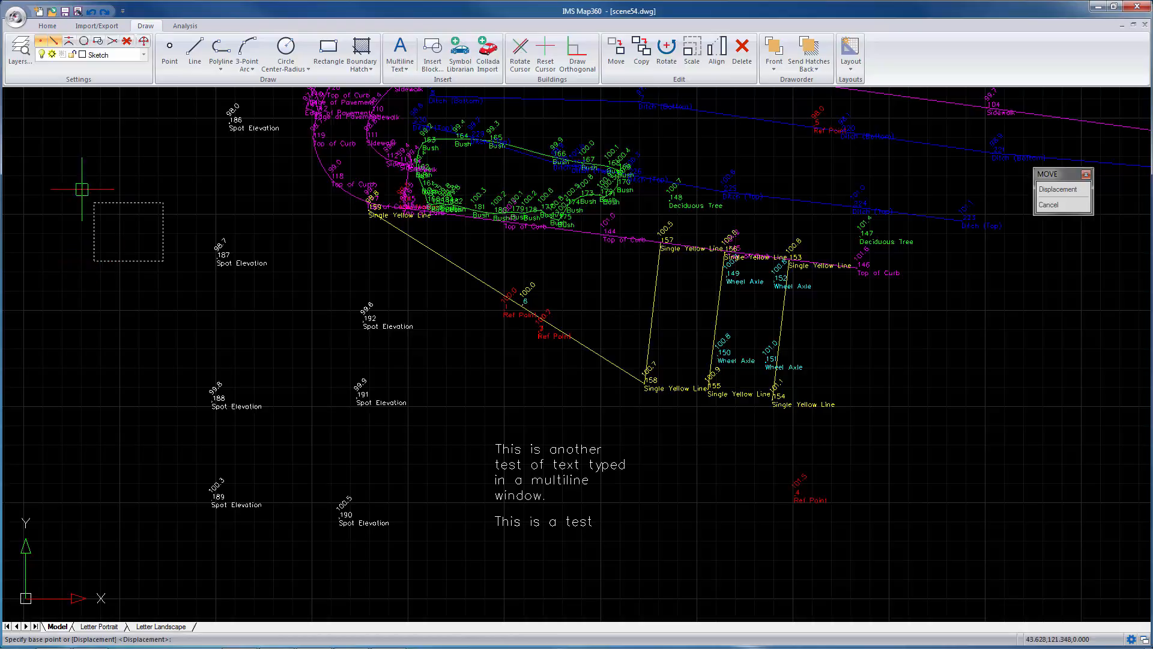
click(93, 260)
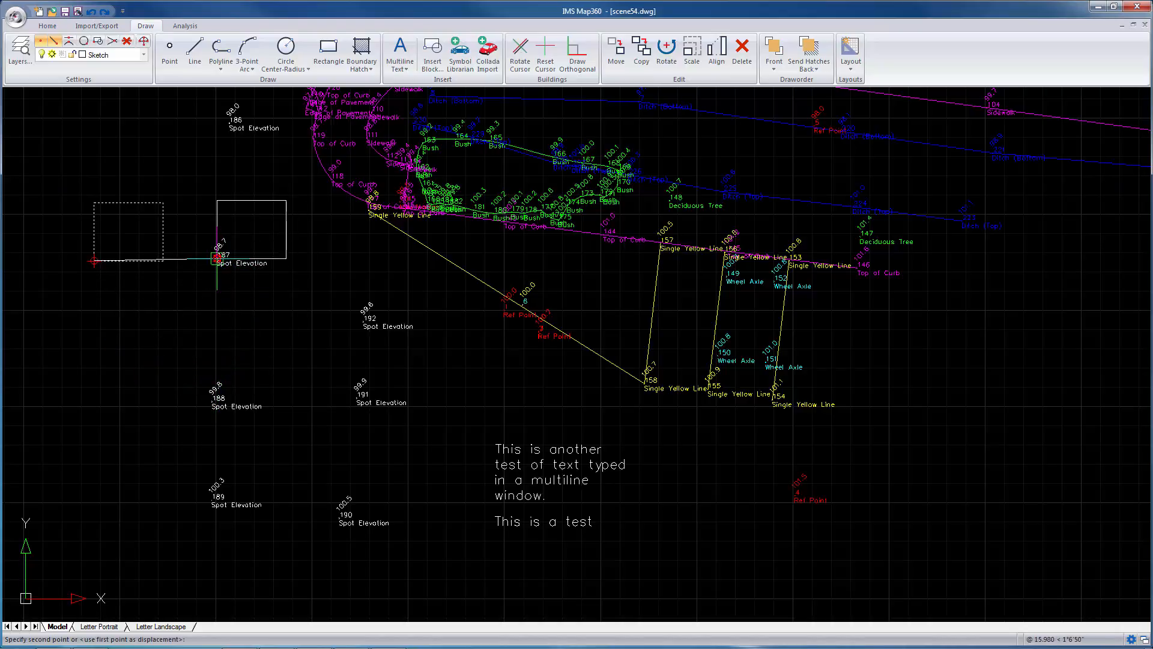
click(217, 260)
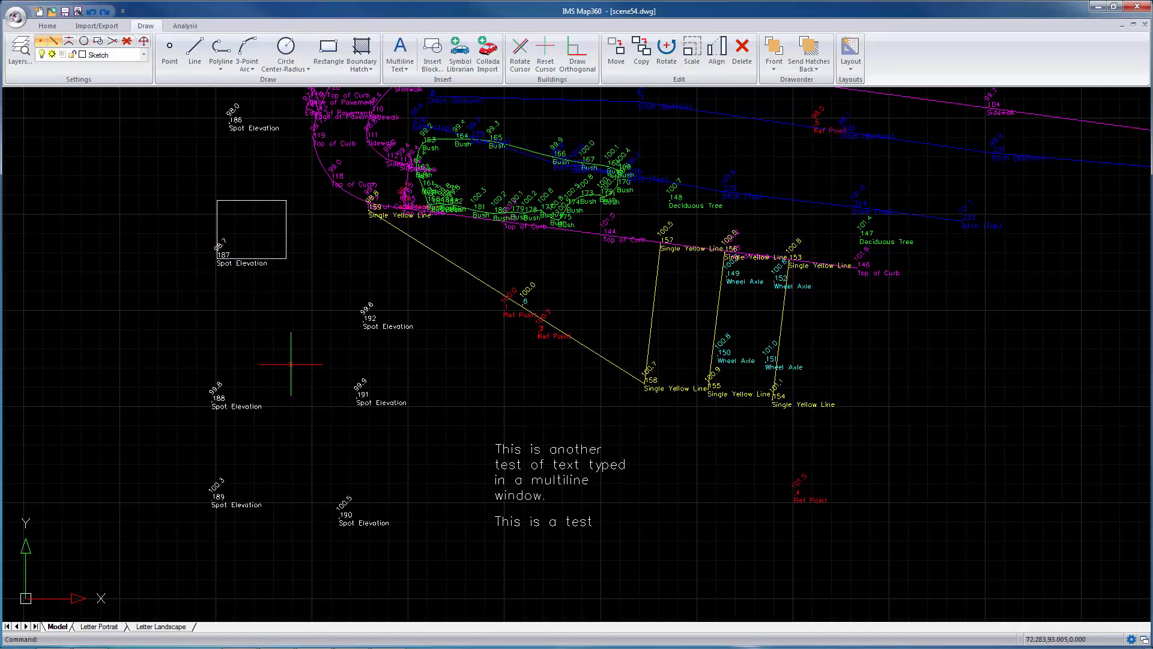
- Copy the rectangle by its lower-left corner onto spot elevation points 188, 189, 190, 191 and 192
click(643, 54)
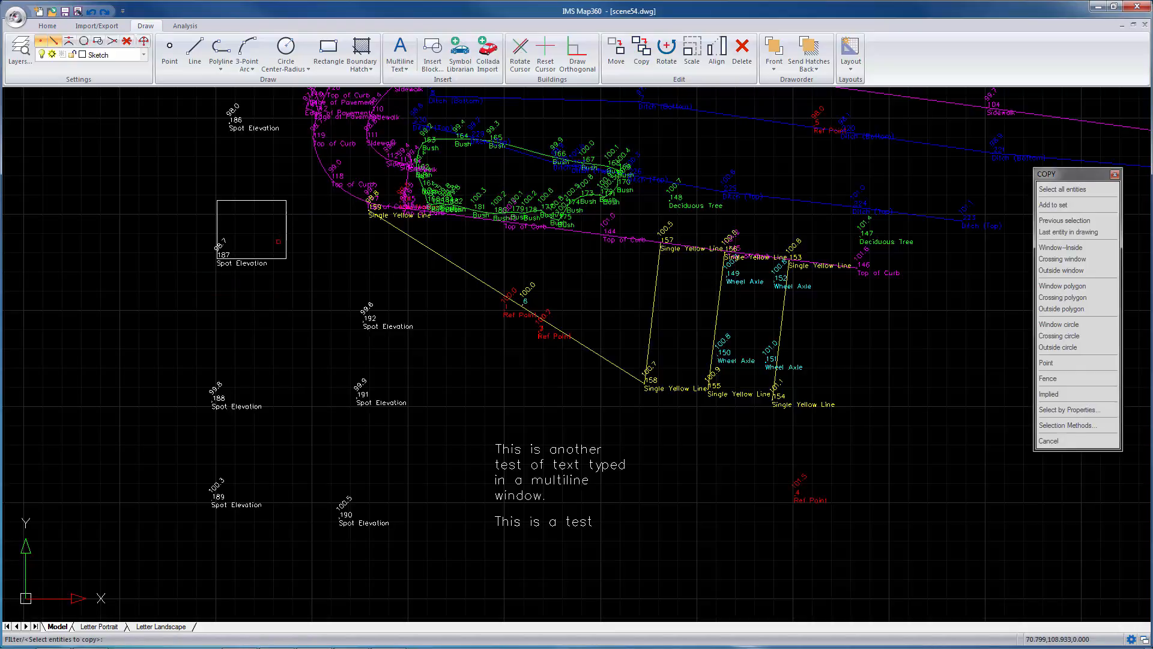
click(287, 236)
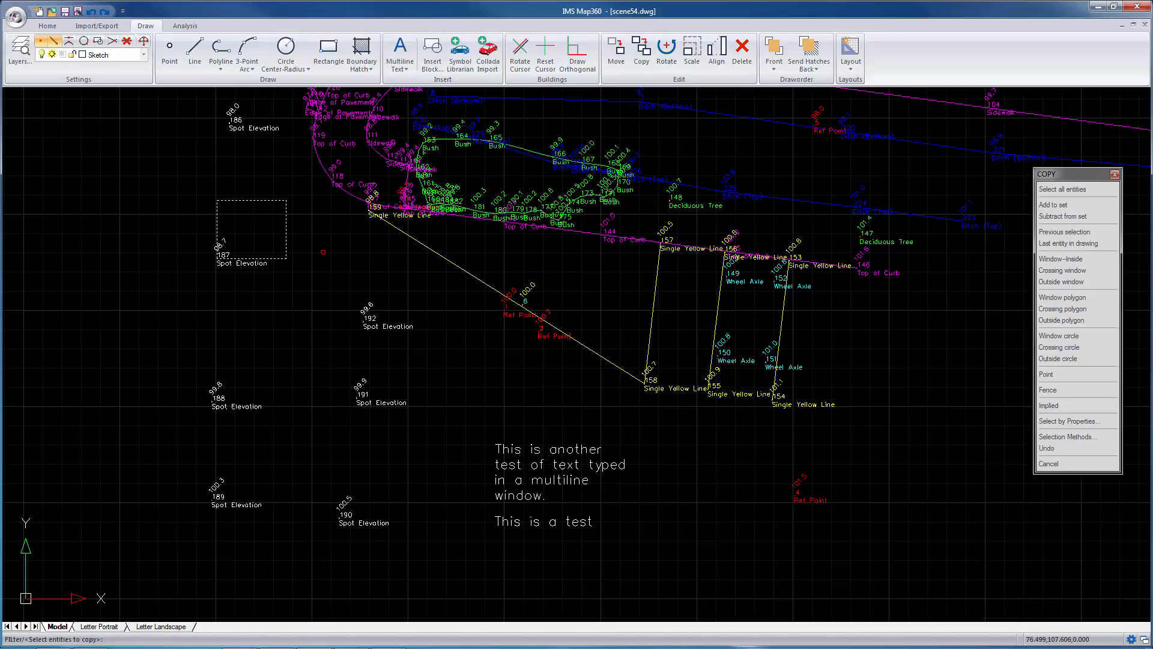
key(Return)
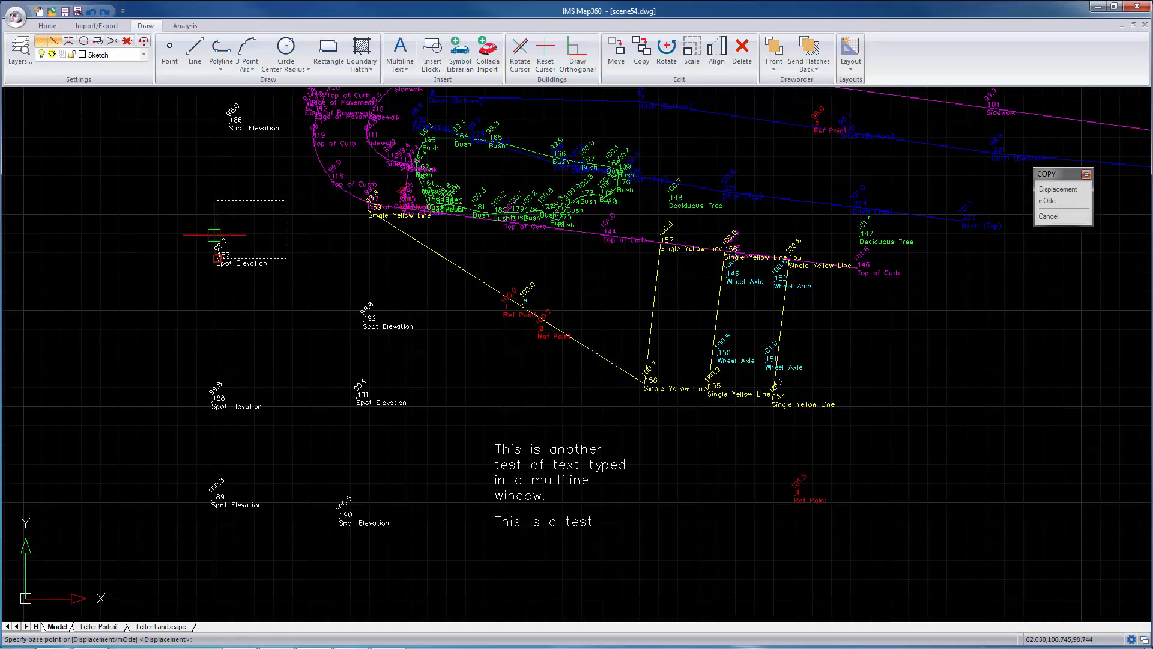
click(214, 235)
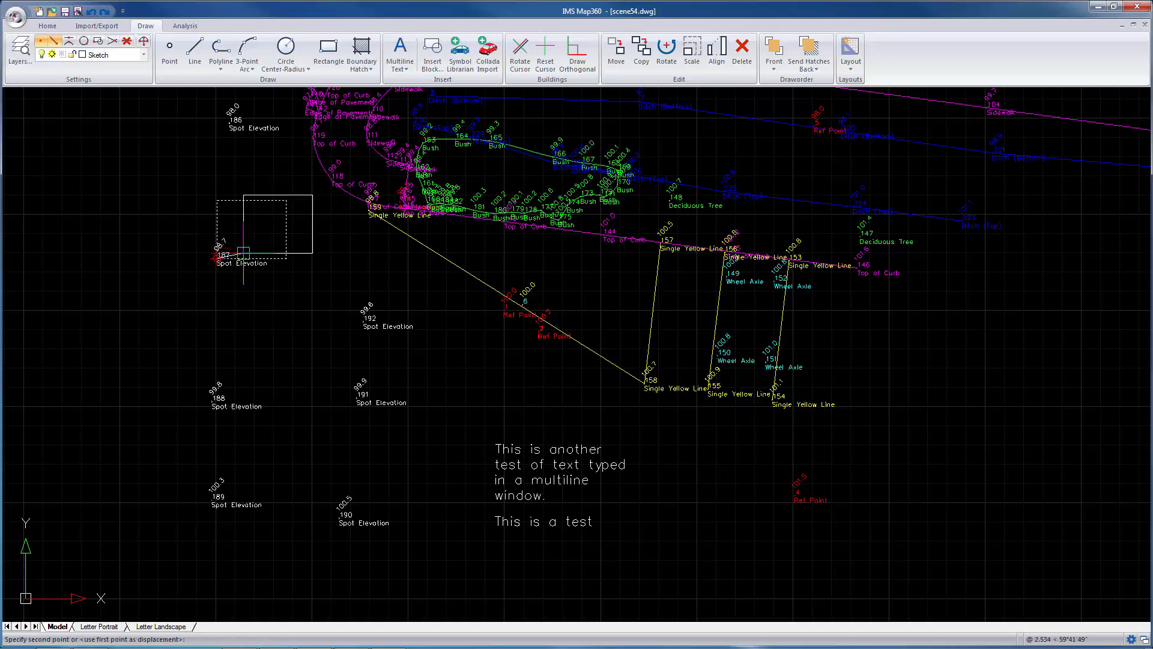
click(211, 401)
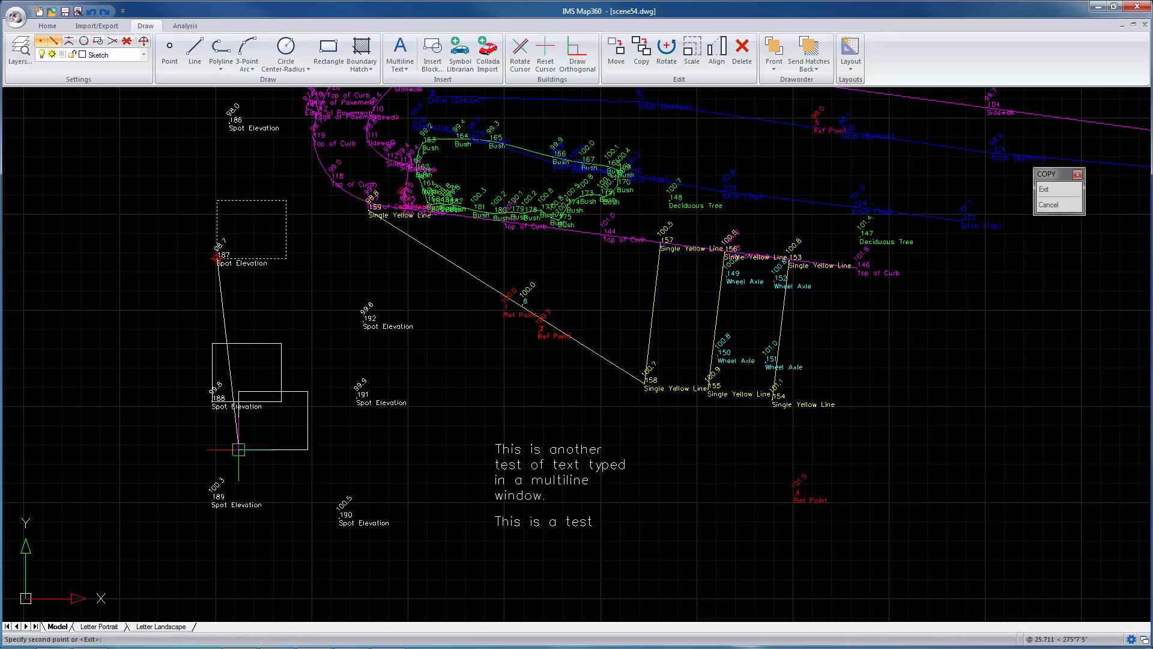
click(212, 500)
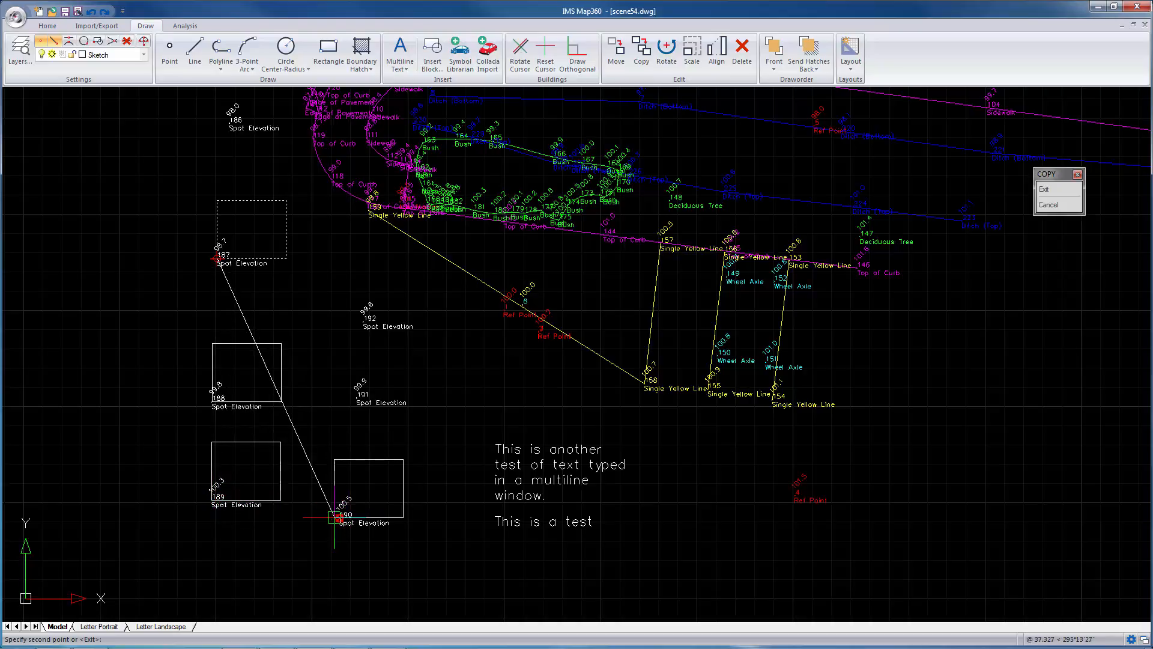
click(339, 518)
click(357, 398)
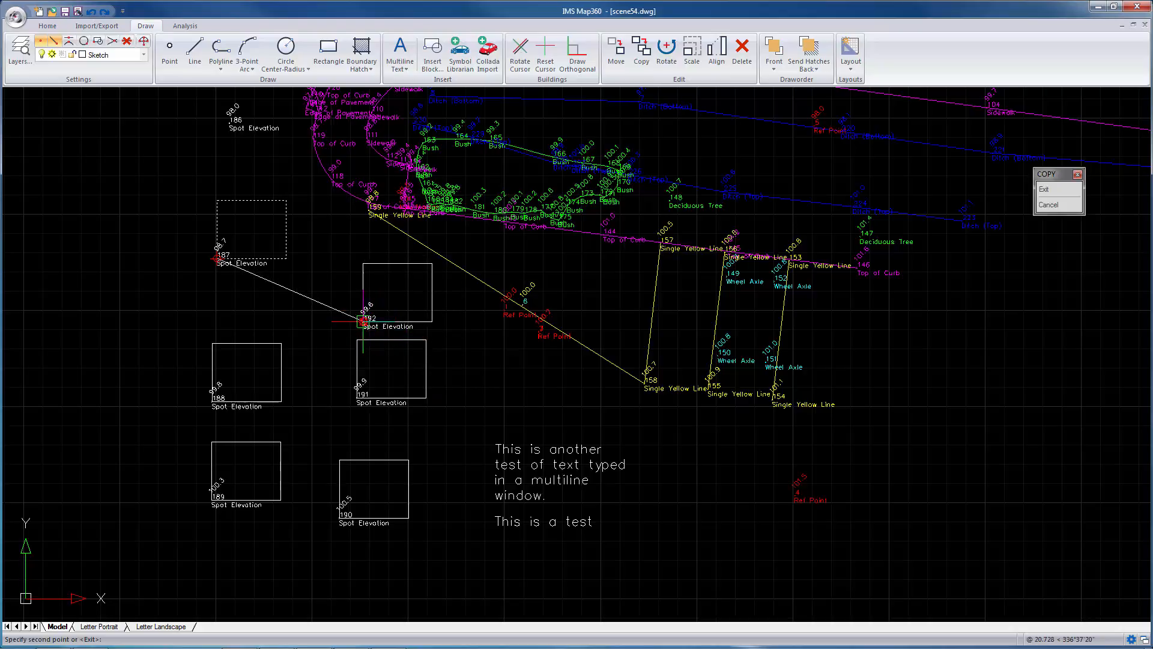
click(363, 321)
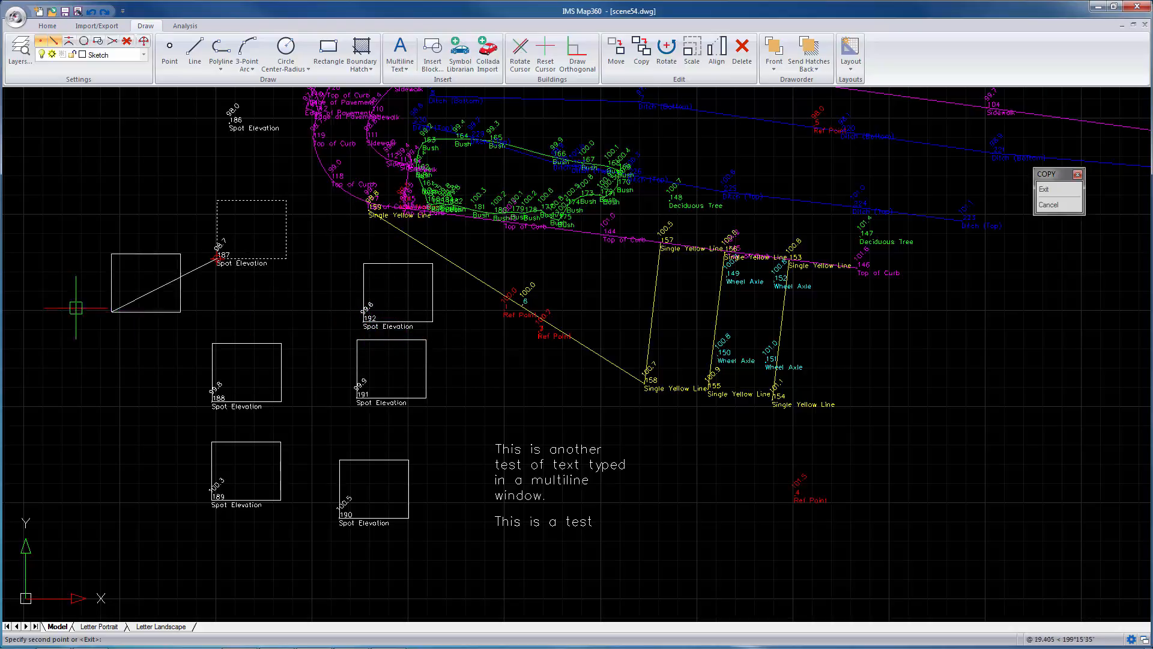
- Place three more copies of the rectangle in the empty area west of points 187 and 188, and finish copying
click(57, 226)
click(72, 315)
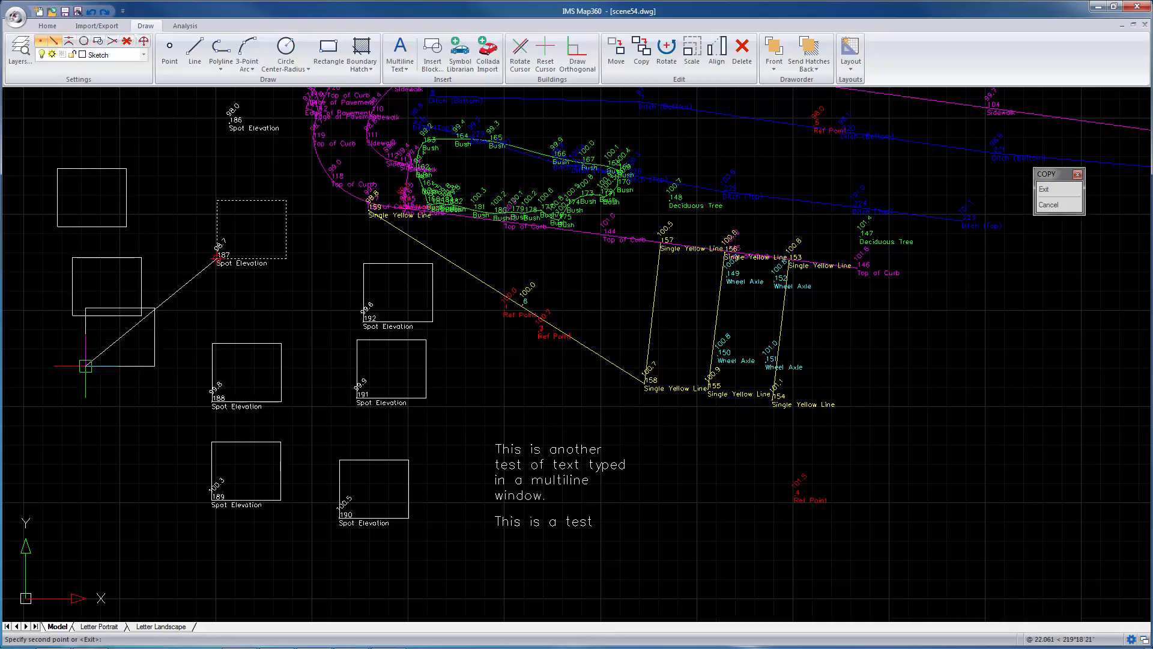
click(104, 395)
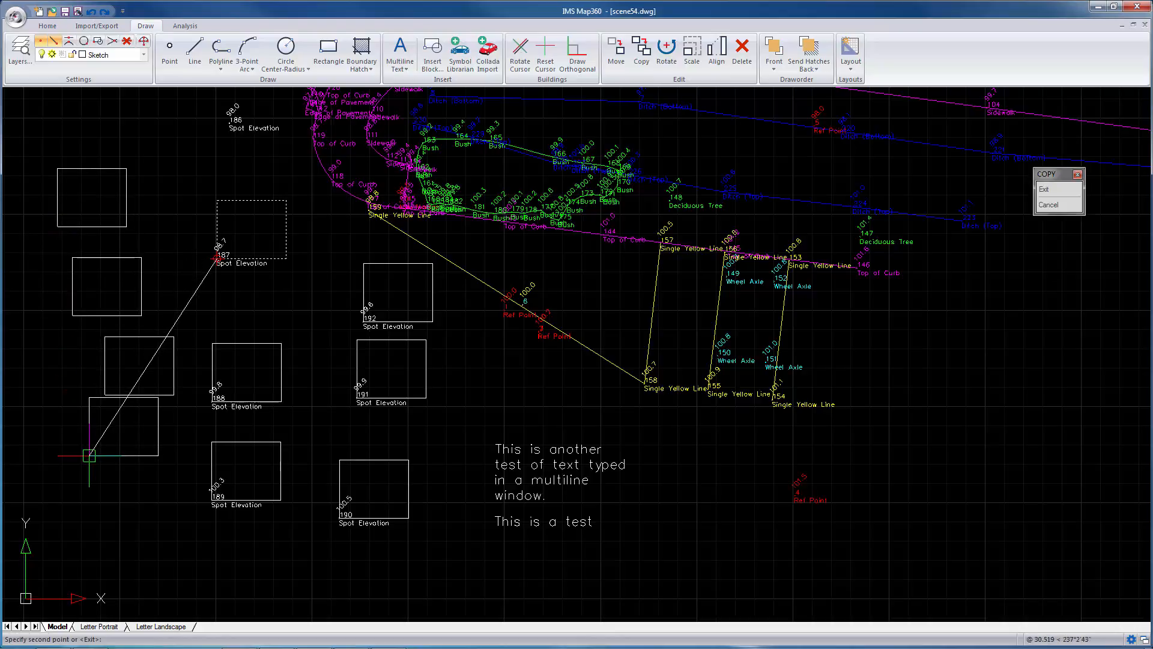
key(Escape)
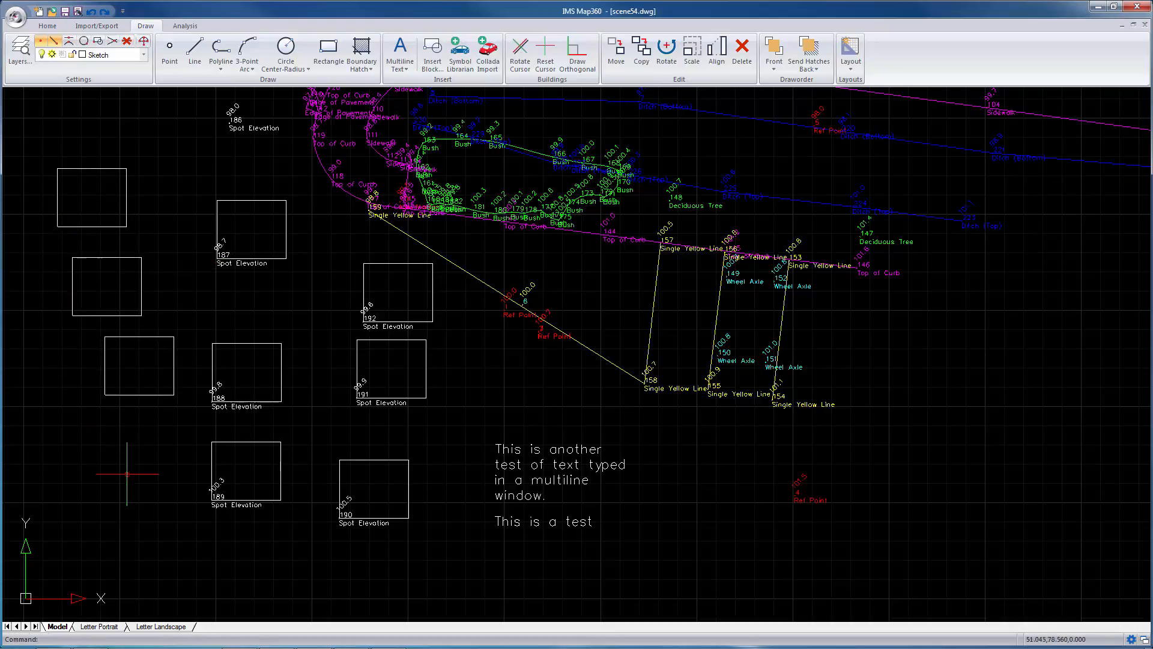
- Rotate the northernmost of the three free-standing rectangles 45 degrees about its lower-right corner
click(668, 51)
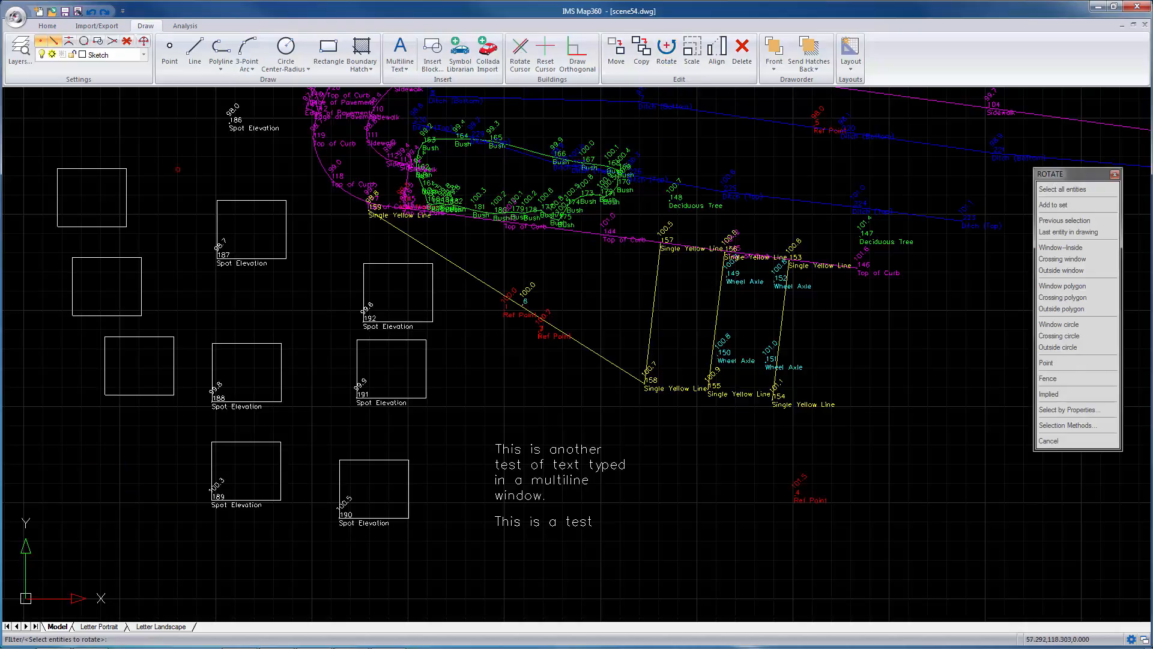
click(115, 168)
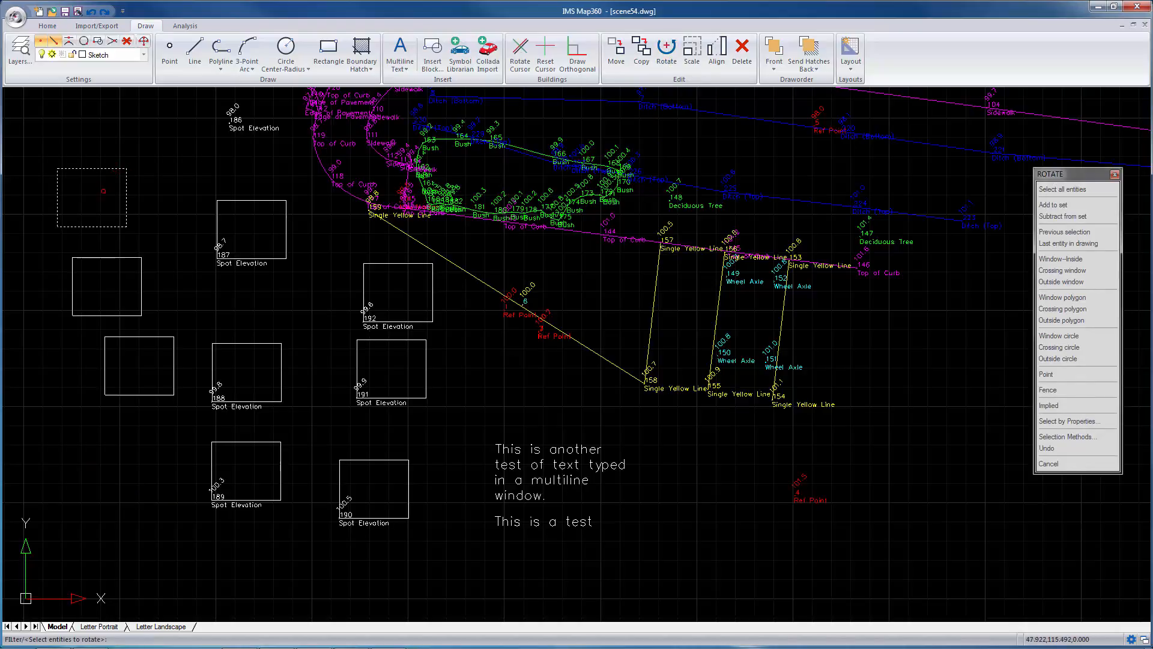
key(Return)
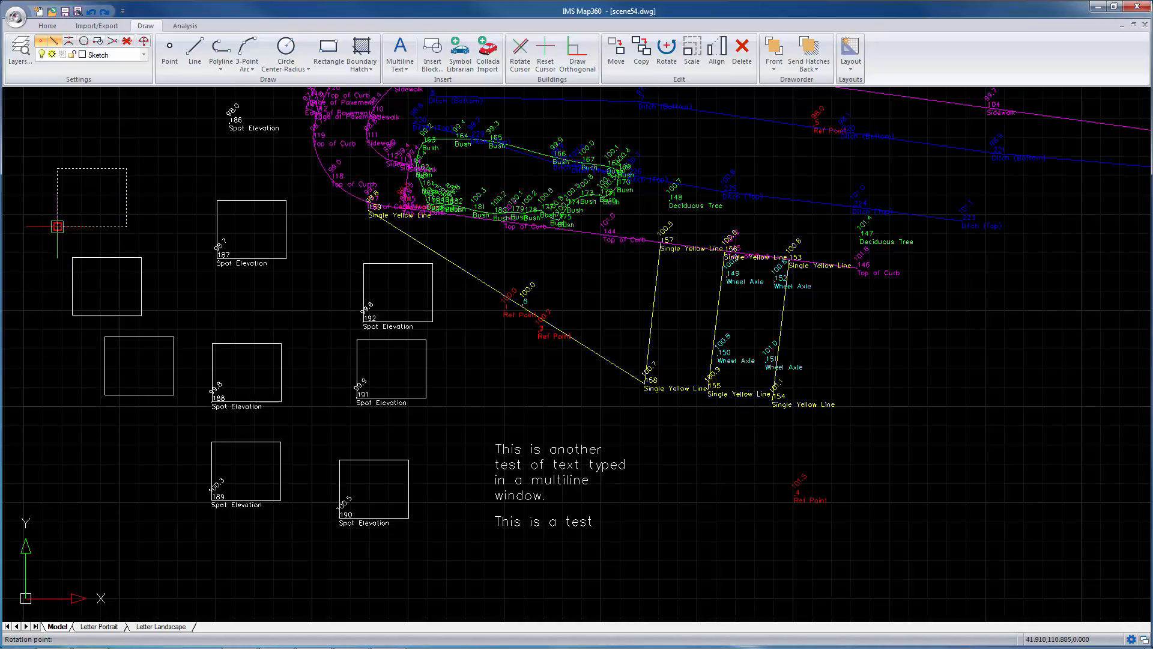
click(126, 227)
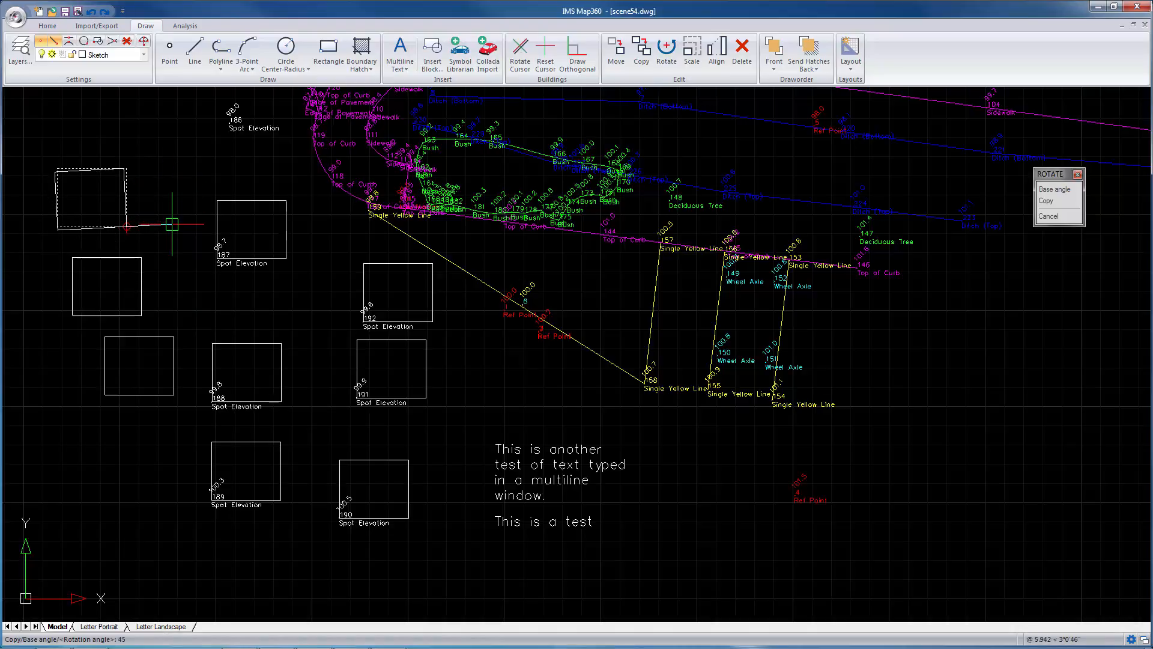
key(Return)
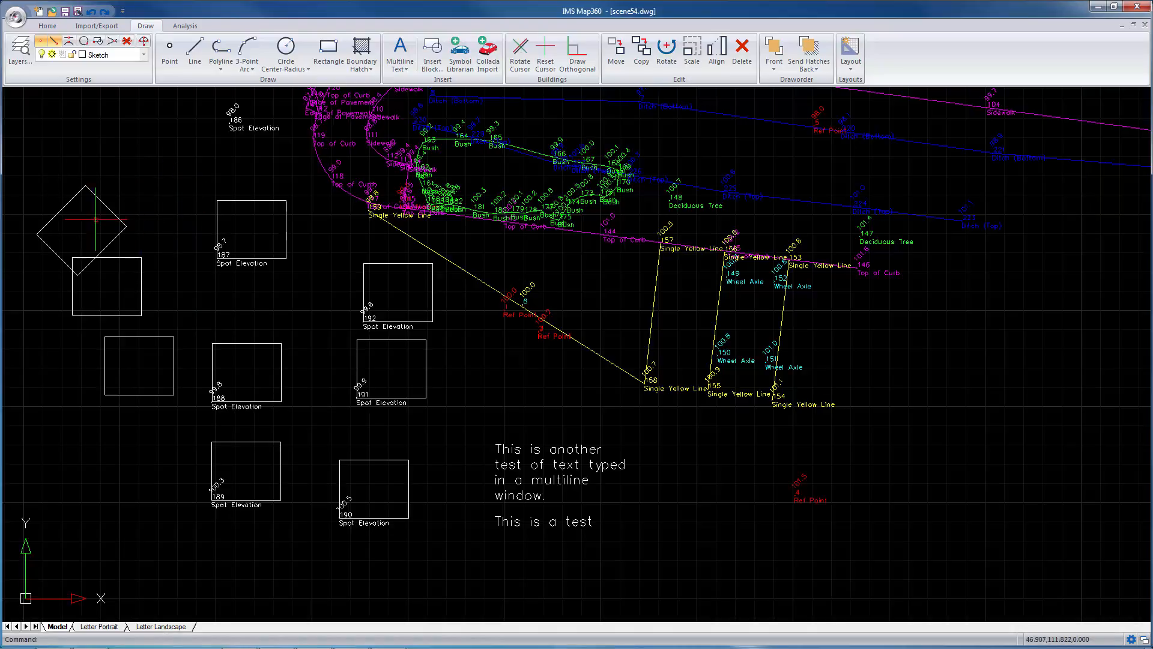
- Move the rotated rectangle up and to the right, clear of the rectangle below it
click(114, 241)
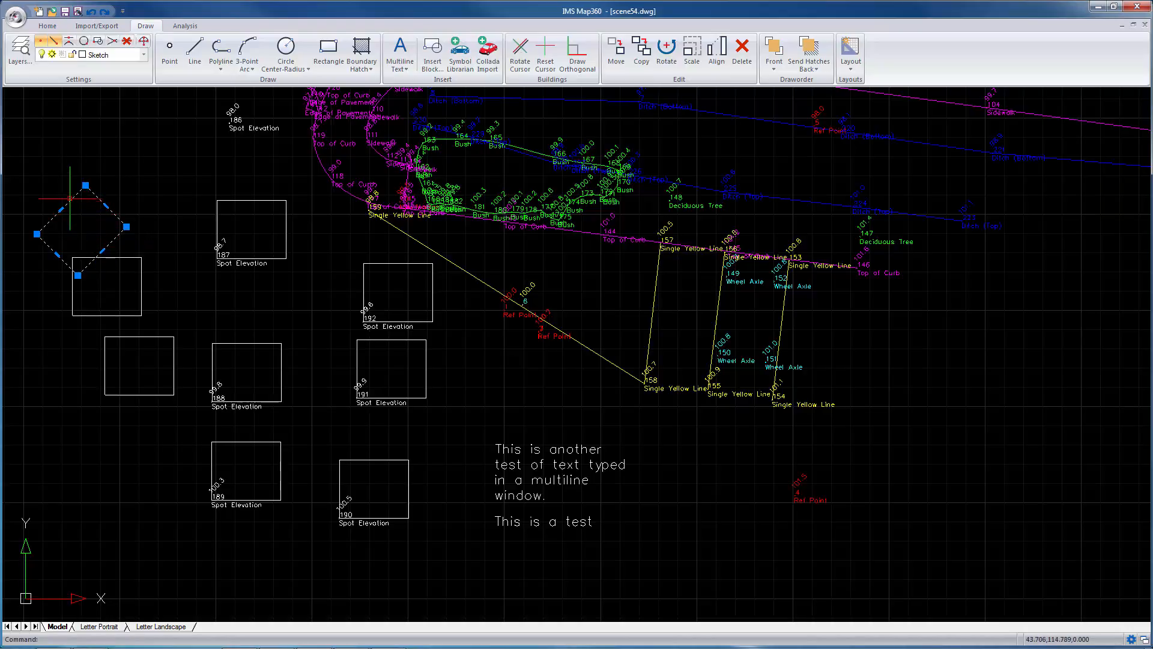
drag(74, 197, 116, 140)
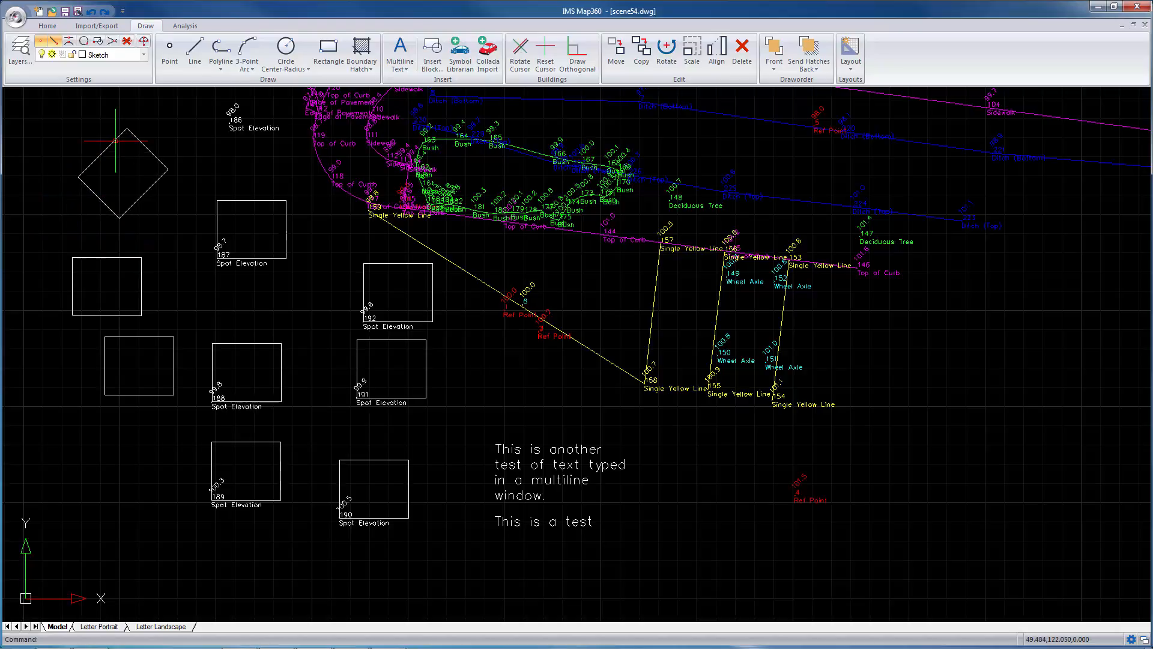
click(142, 194)
mouse_move(143, 194)
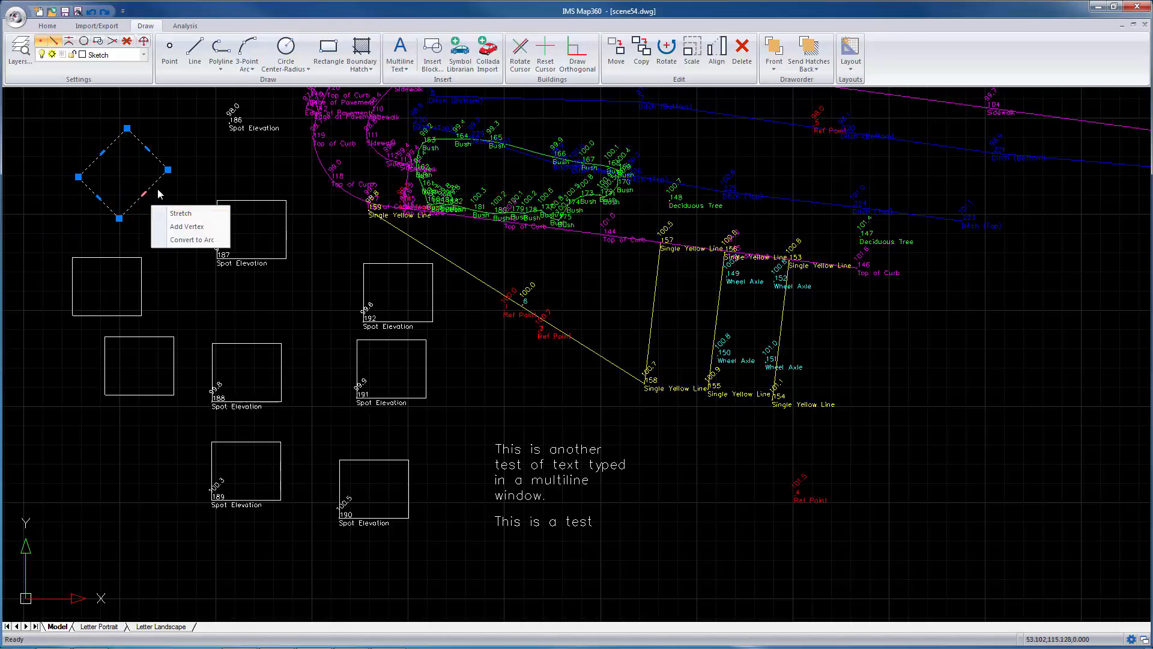
click(181, 213)
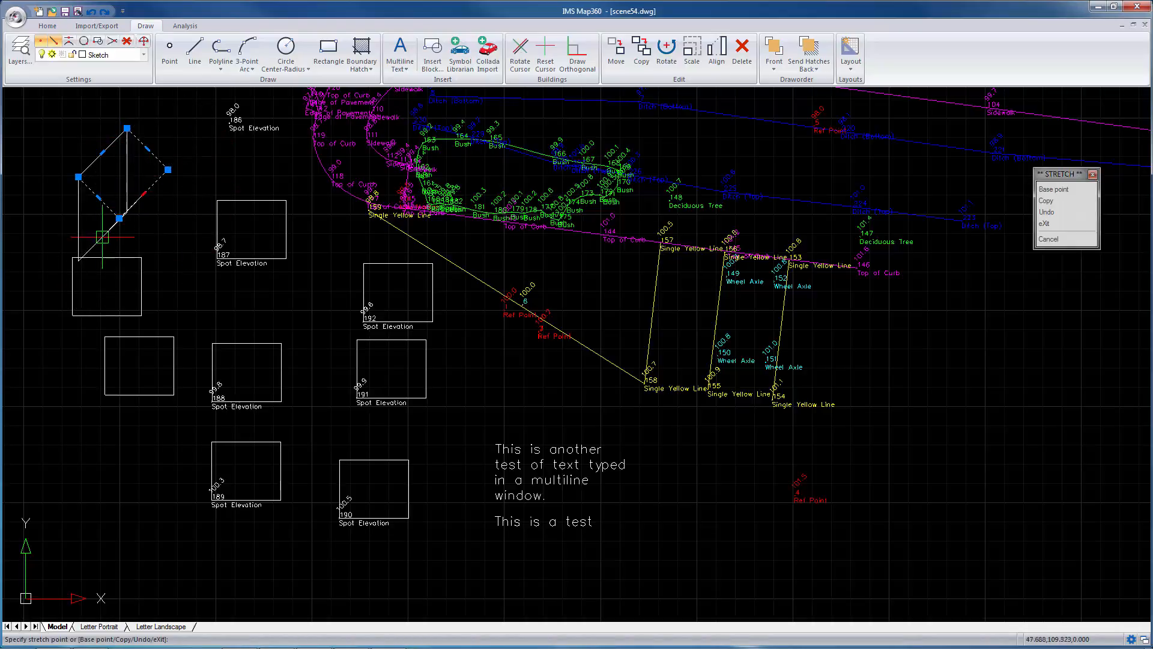
key(Escape)
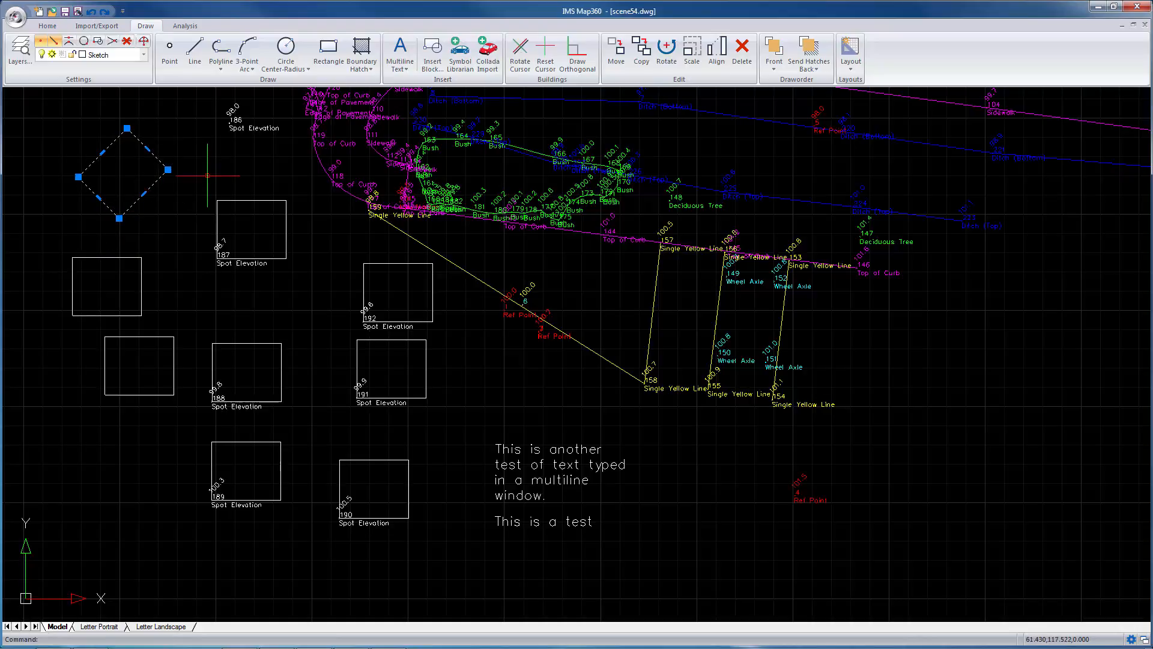
- Scale the rotated rectangle to twice its size, using its bottom corner as the base point
click(695, 58)
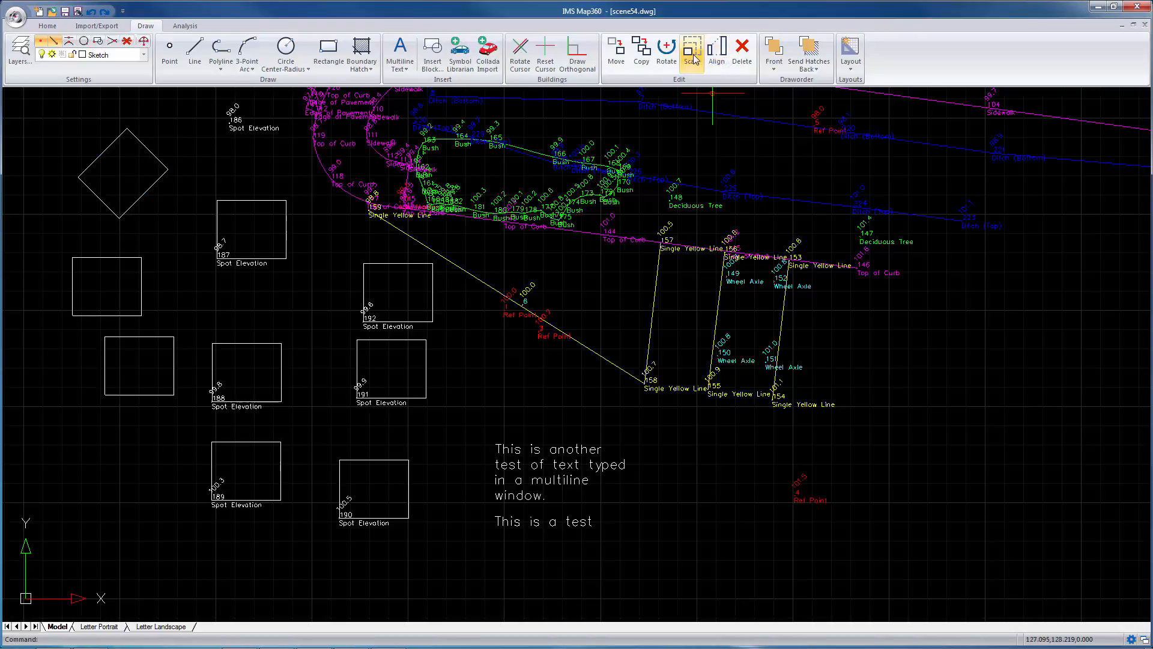
click(691, 53)
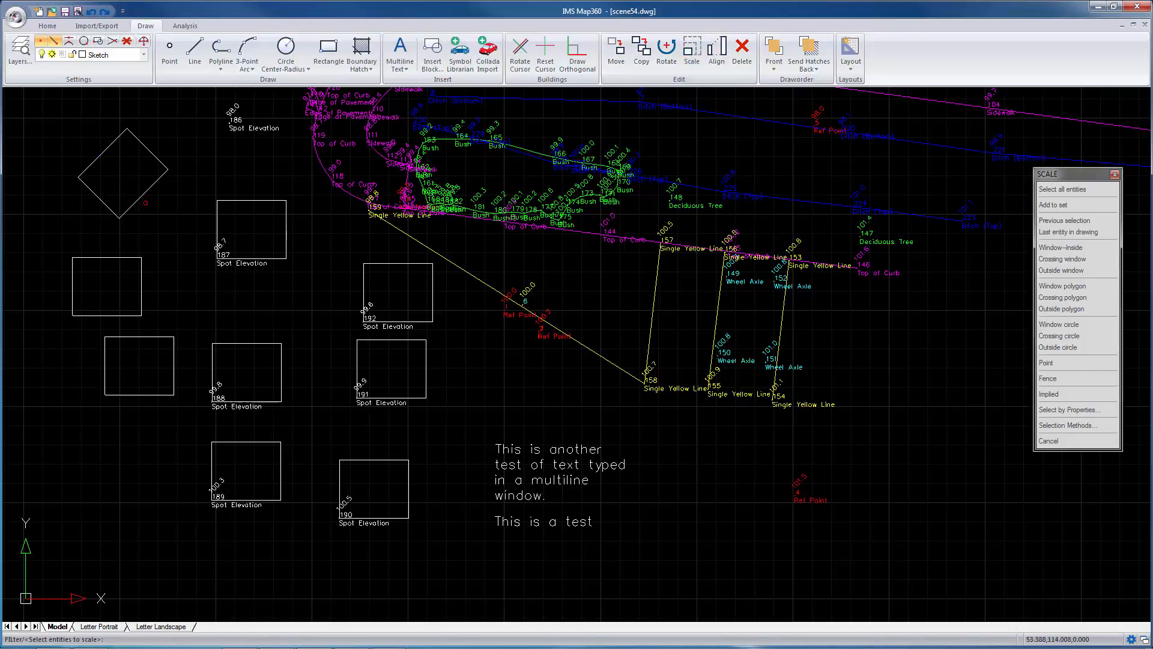
click(139, 199)
key(Return)
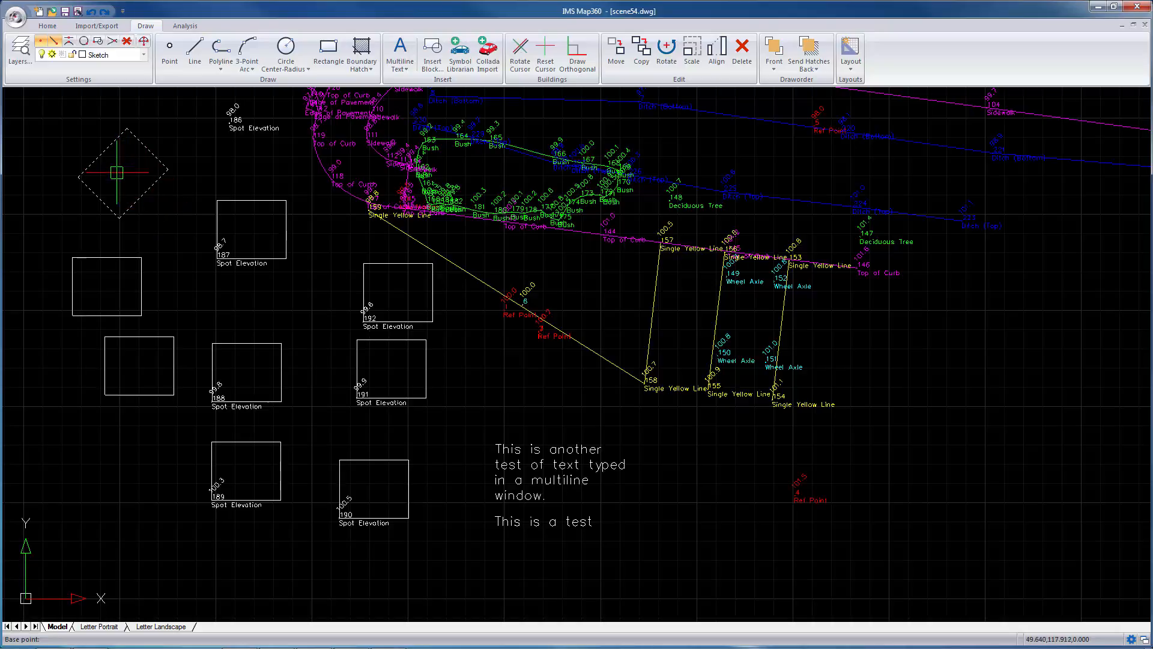
click(120, 216)
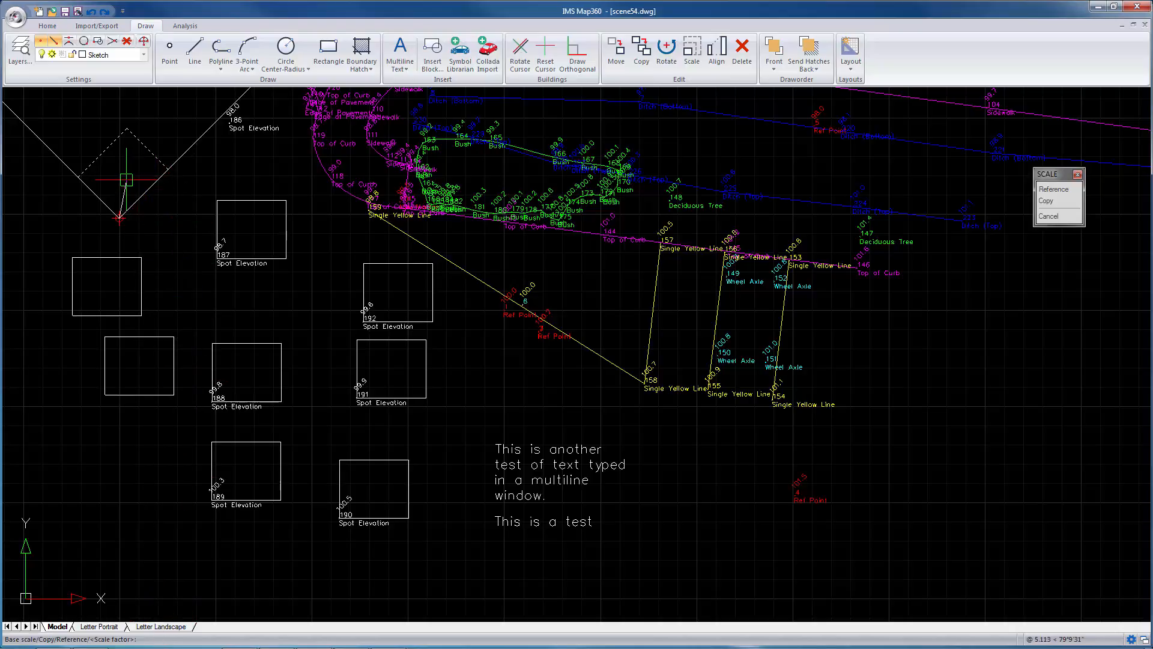
key(Return)
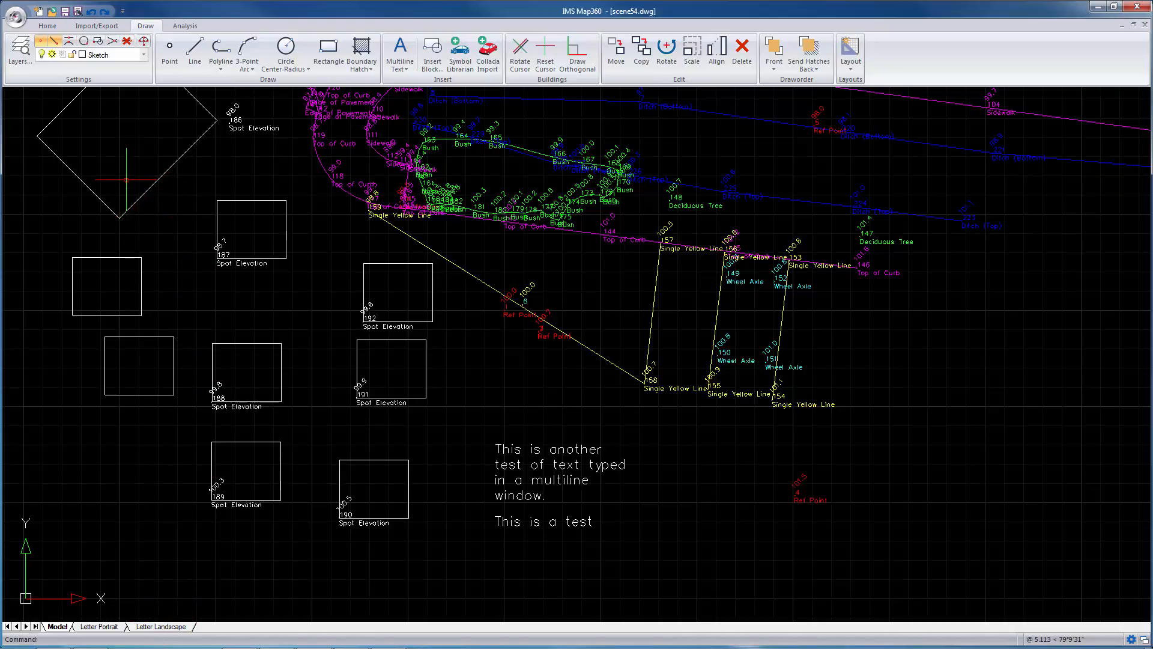
middle_drag(126, 179, 122, 231)
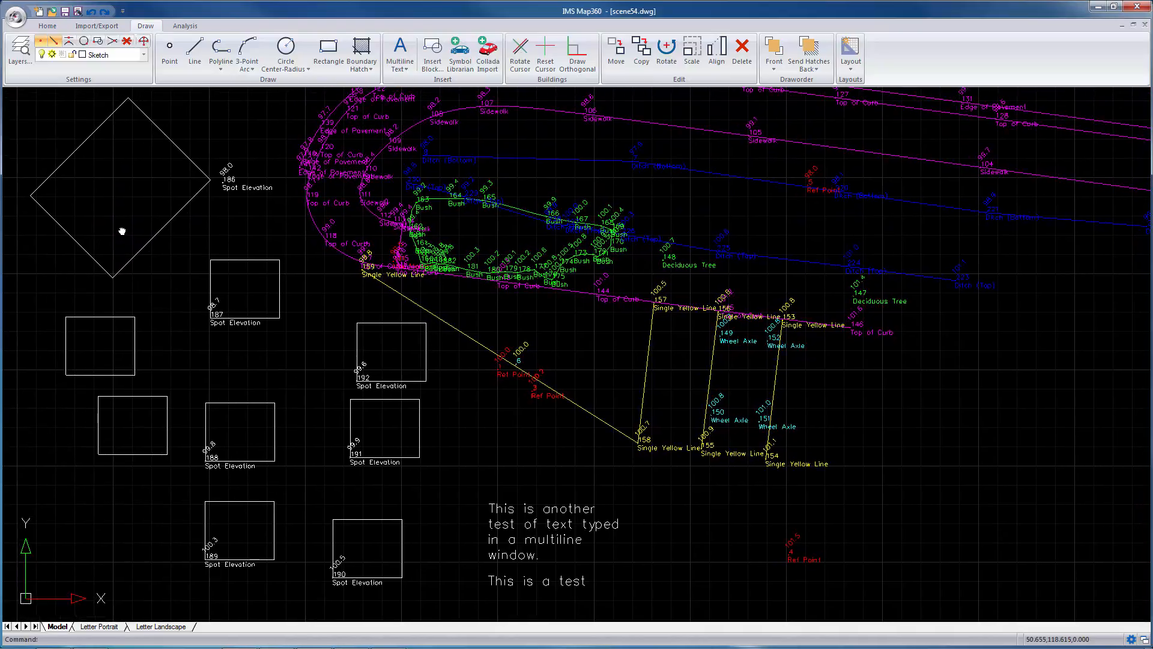